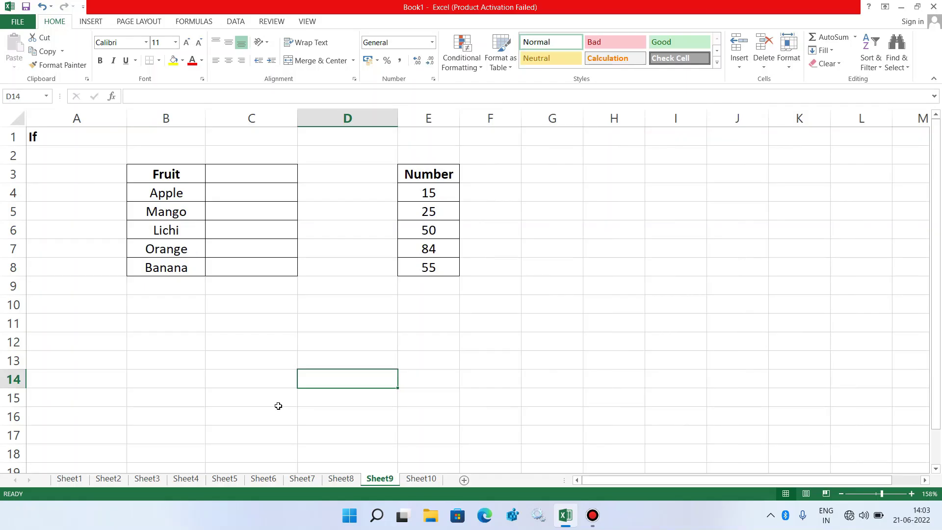
- In C4, start the formula =if(B4="Lemon", to test the fruit in B4
{"action": "left_click", "coordinate": [80, 143]}
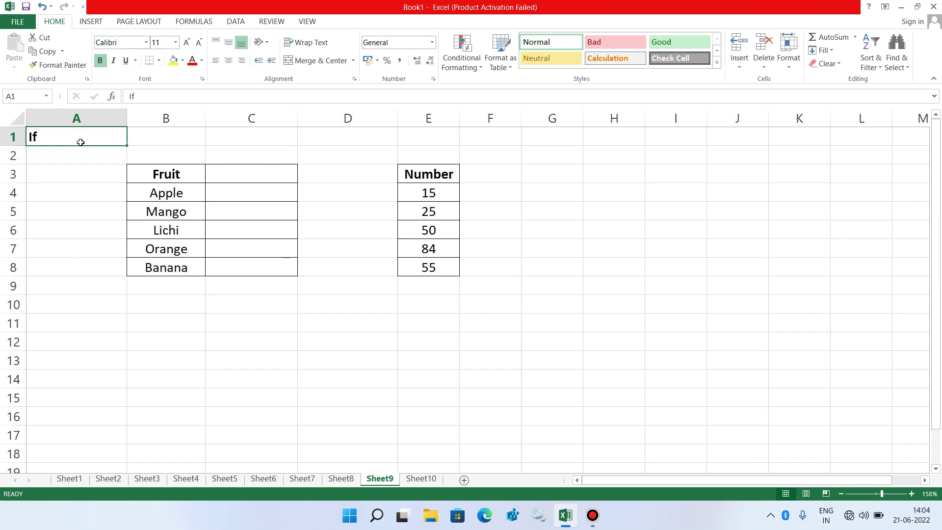
{"action": "left_click", "coordinate": [227, 304]}
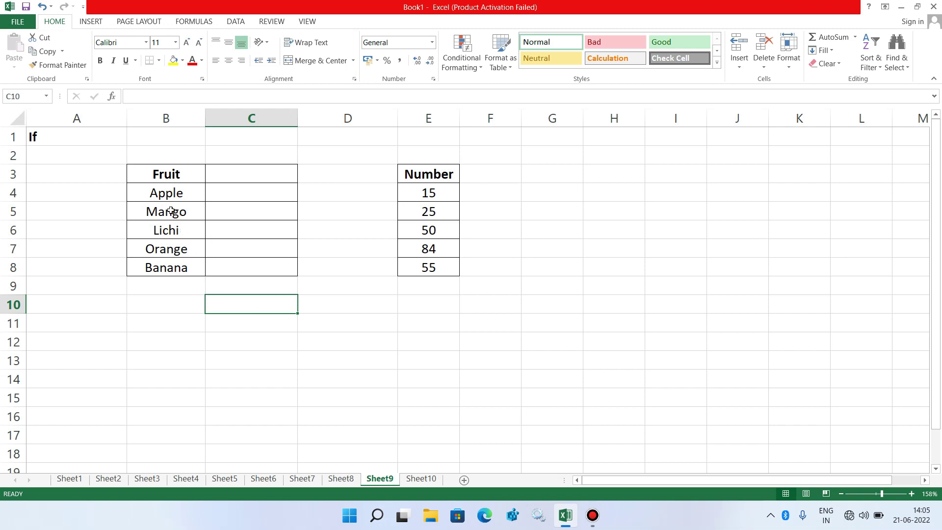
{"action": "left_click", "coordinate": [167, 194]}
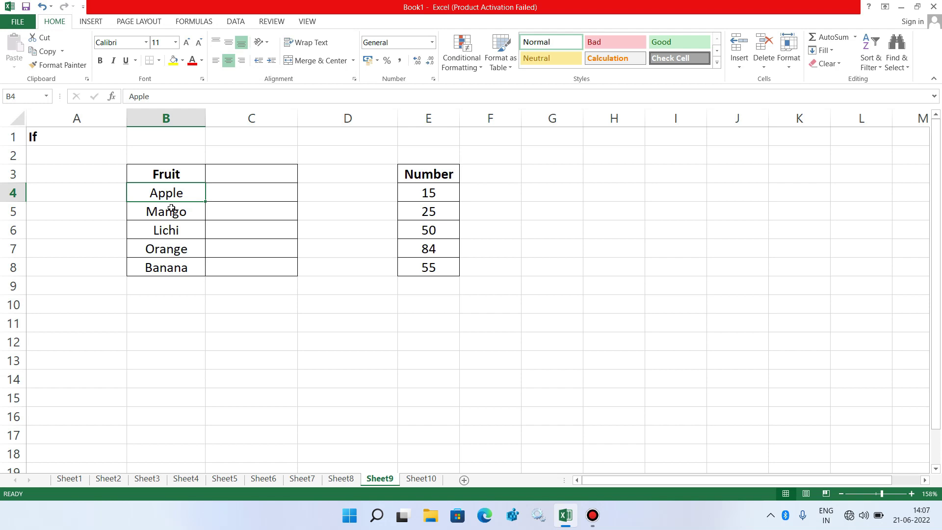
{"action": "left_click", "coordinate": [226, 195]}
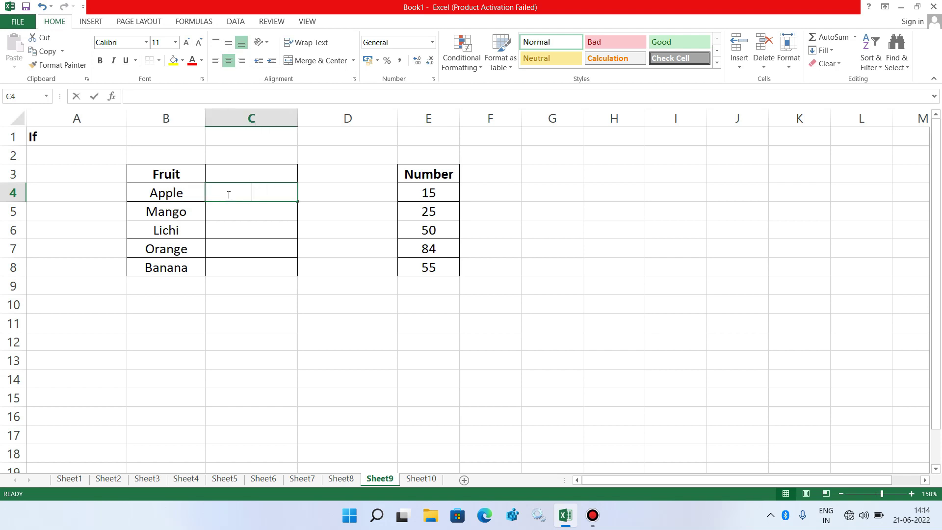
{"action": "type", "text": "="}
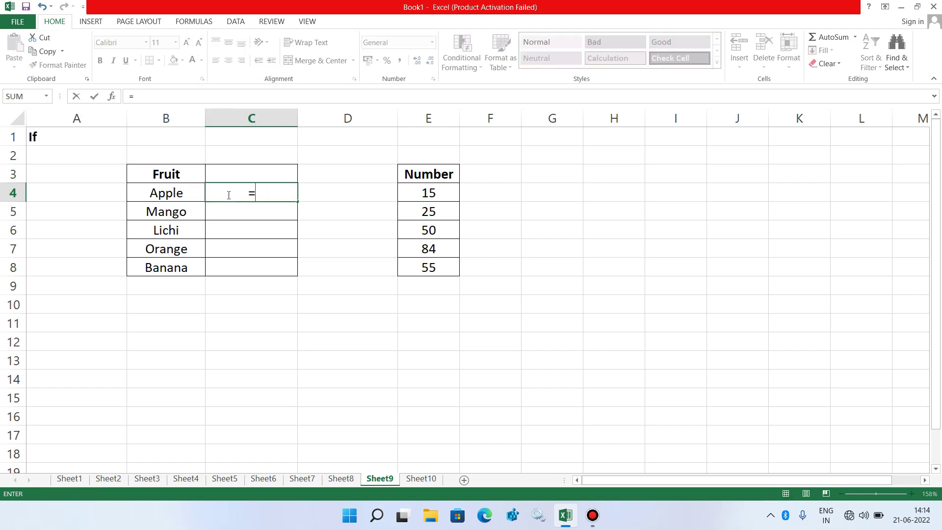
{"action": "type", "text": "if"}
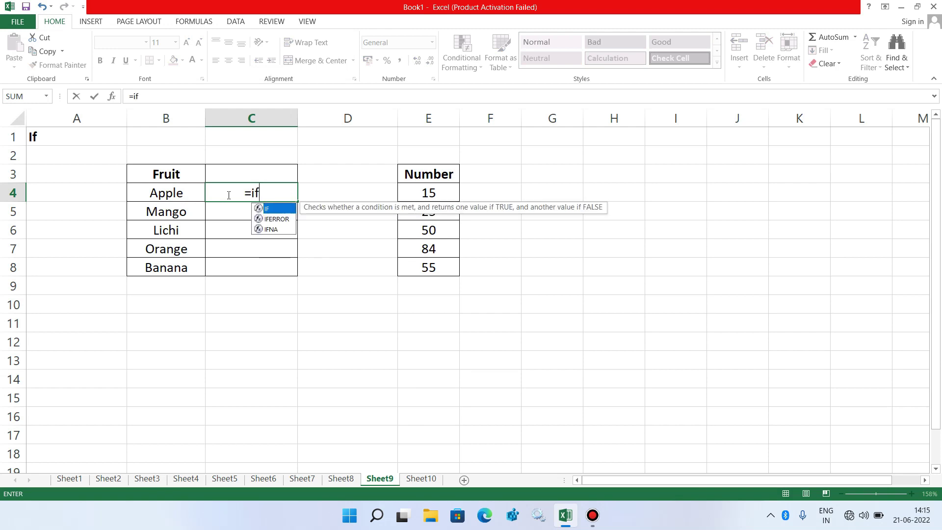
{"action": "type", "text": "("}
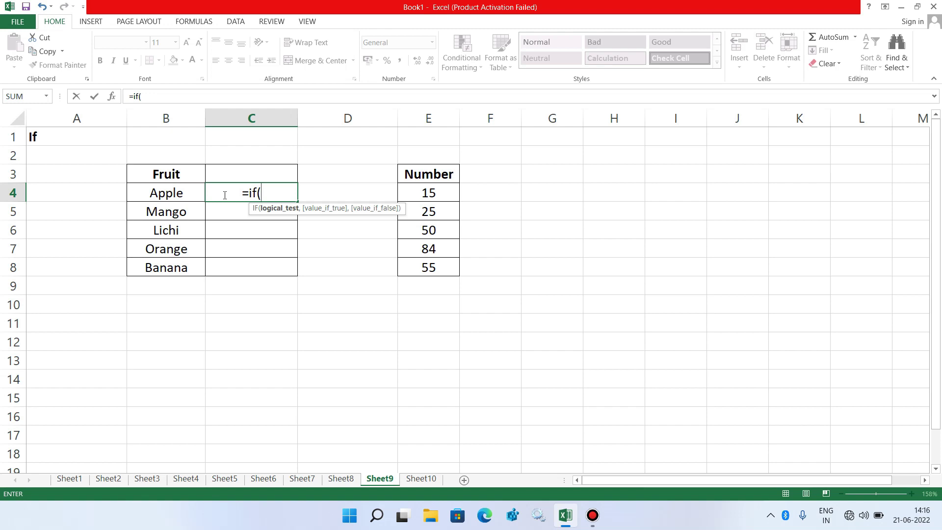
{"action": "left_click", "coordinate": [193, 194]}
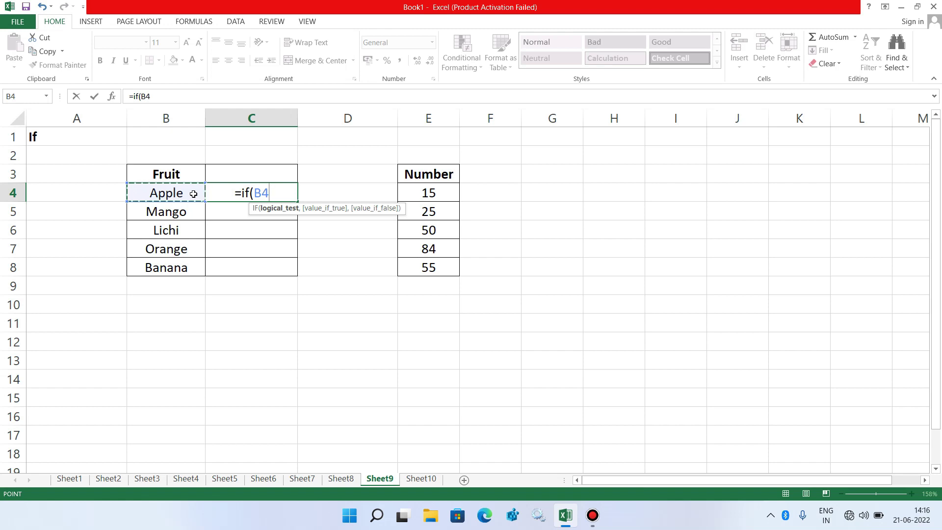
{"action": "type", "text": "="}
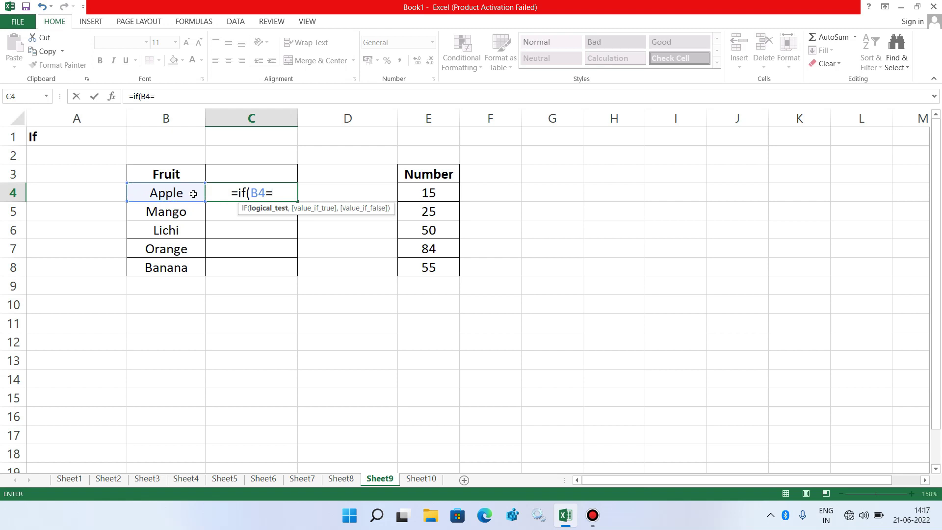
{"action": "type", "text": "\""}
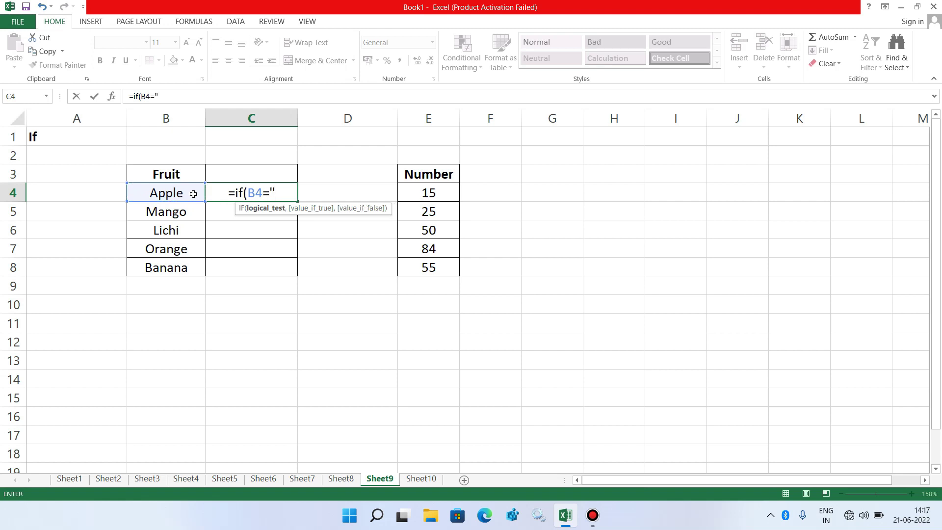
{"action": "type", "text": "Lemon"}
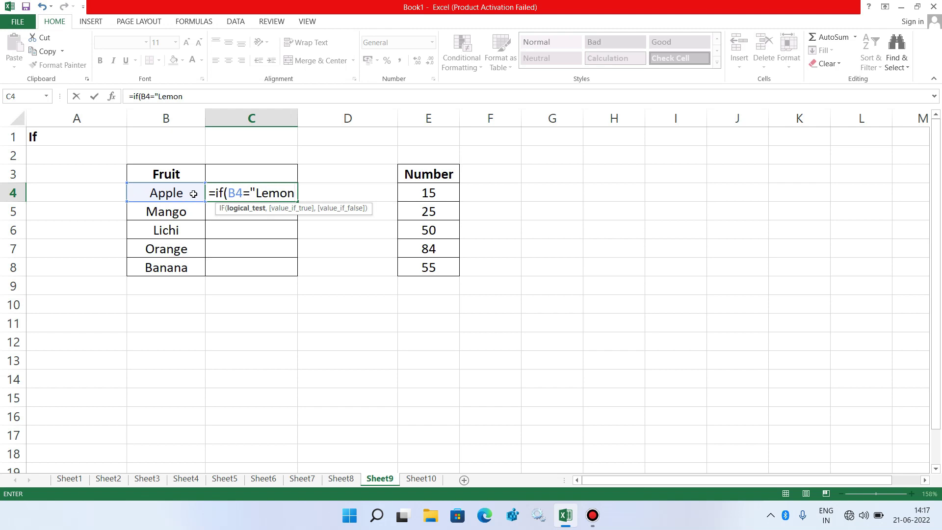
{"action": "type", "text": "\""}
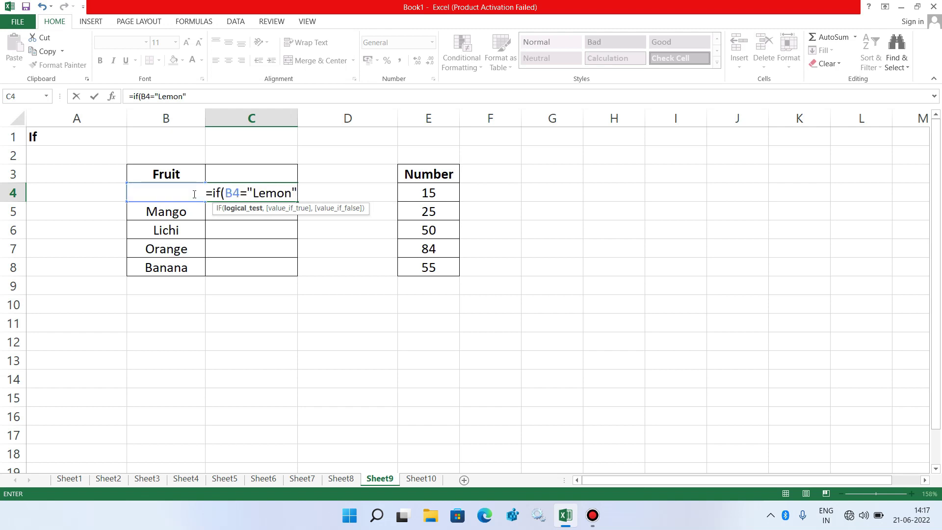
{"action": "type", "text": ","}
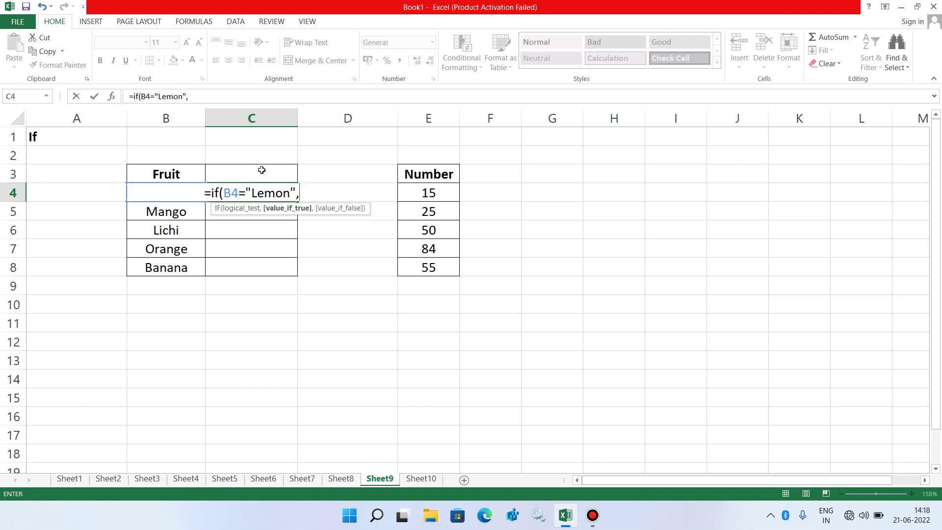
- Add "Yes" as the true value and "It is not lemon" as the false value, fixing a typo
{"action": "type", "text": "\""}
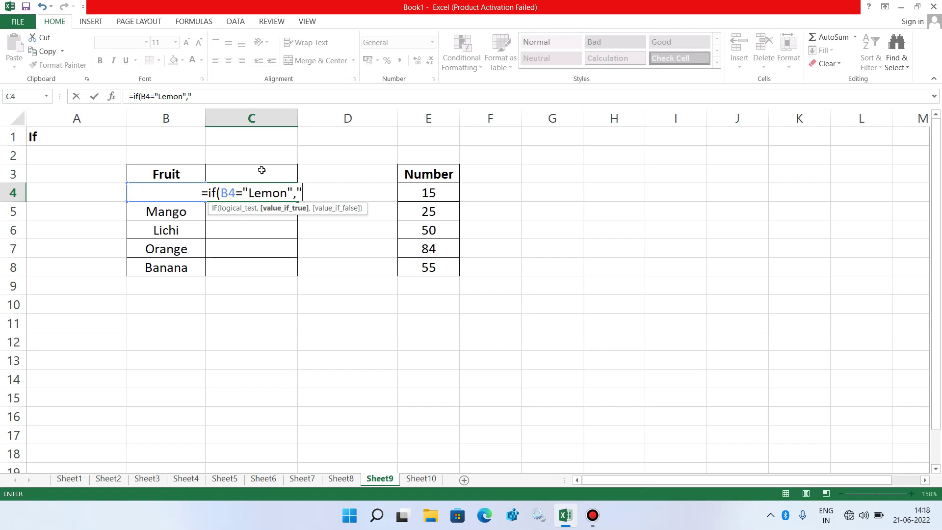
{"action": "type", "text": "Y"}
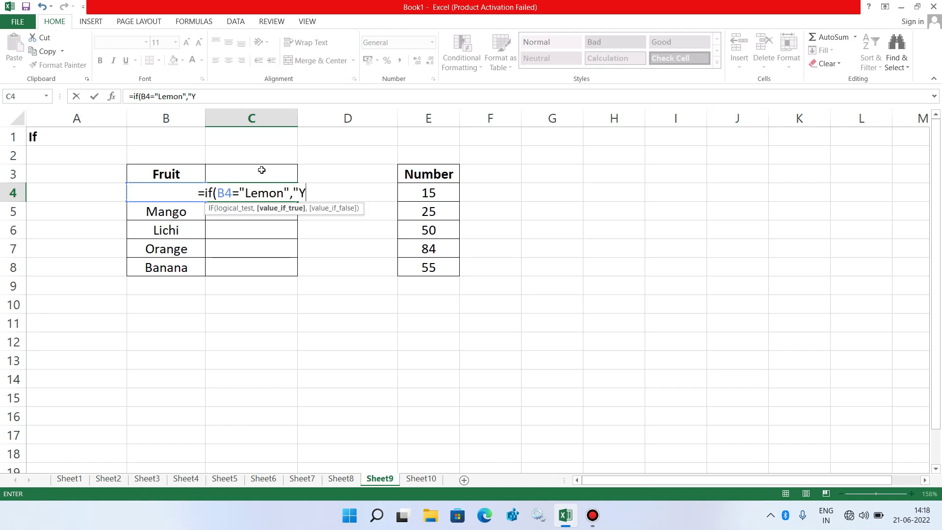
{"action": "type", "text": "es"}
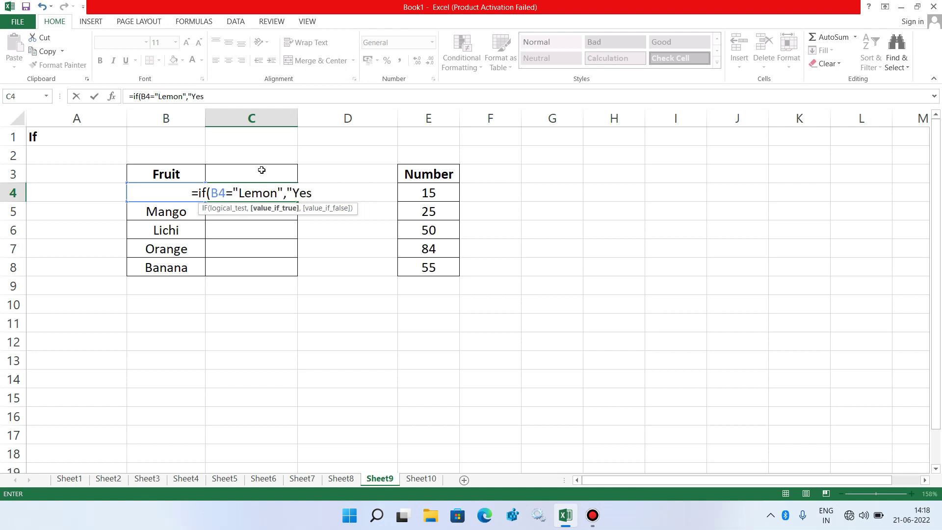
{"action": "type", "text": "\","}
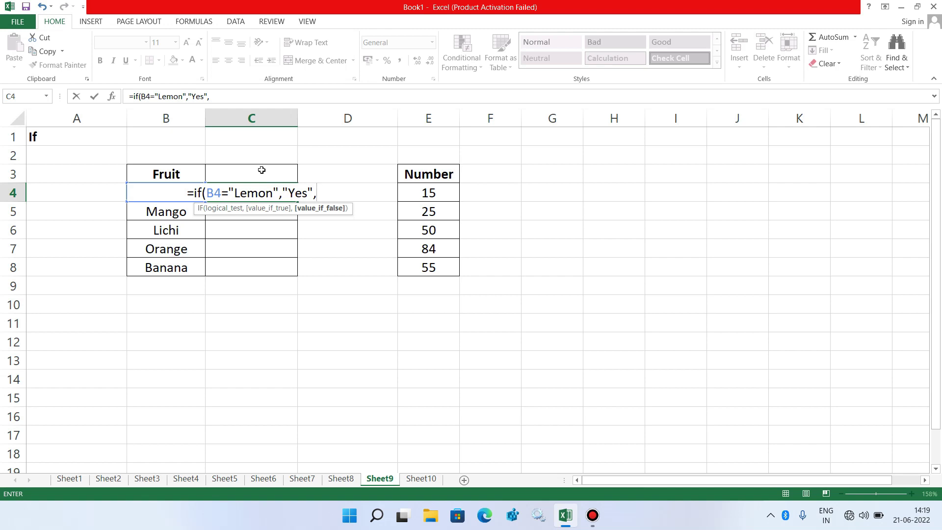
{"action": "type", "text": "\""}
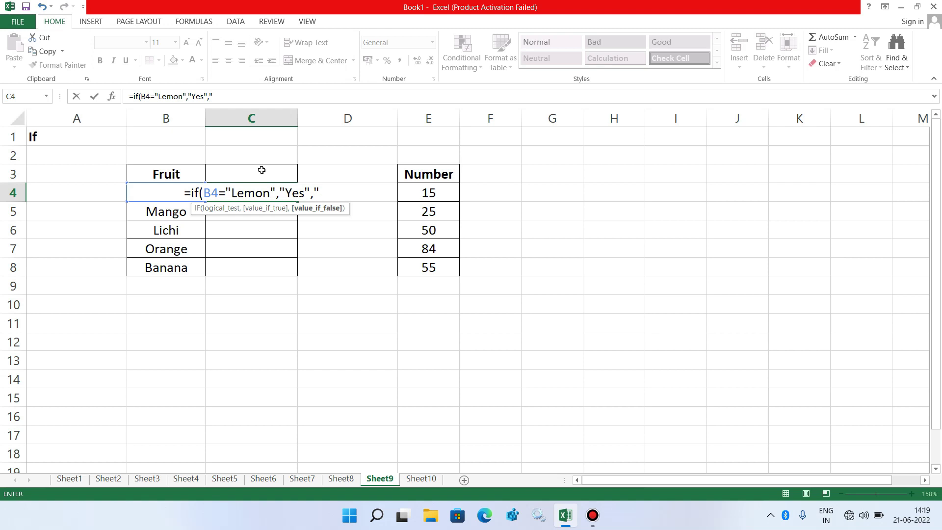
{"action": "type", "text": "It id"}
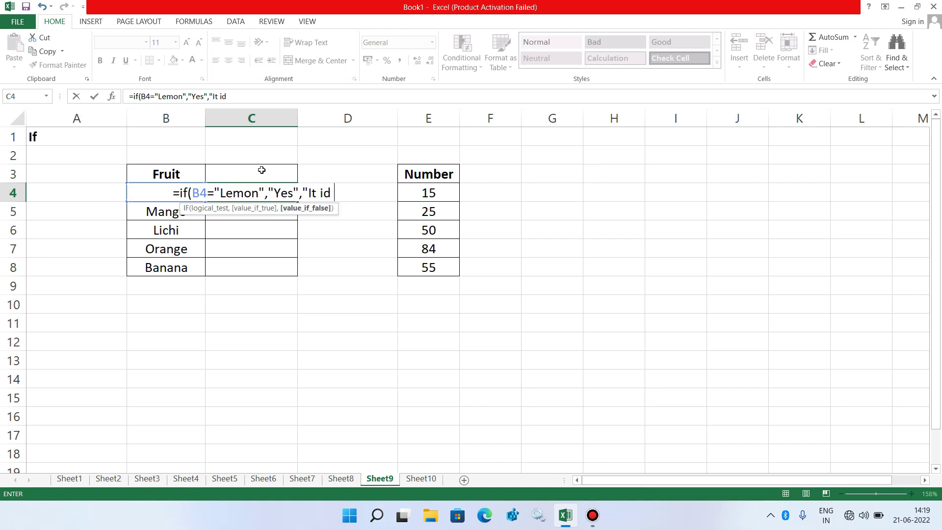
{"action": "key", "text": "BackSpace"}
{"action": "key", "text": "BackSpace"}
{"action": "type", "text": "s no"}
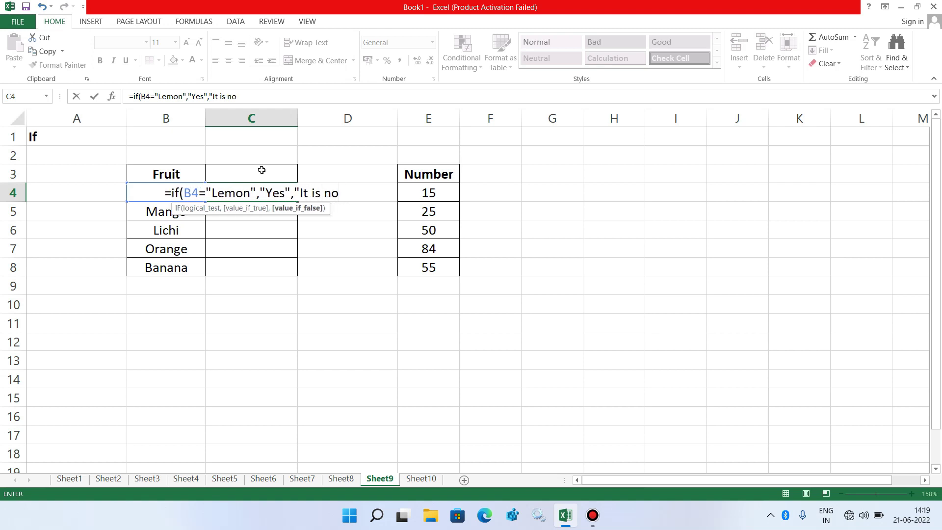
{"action": "type", "text": "t lemon"}
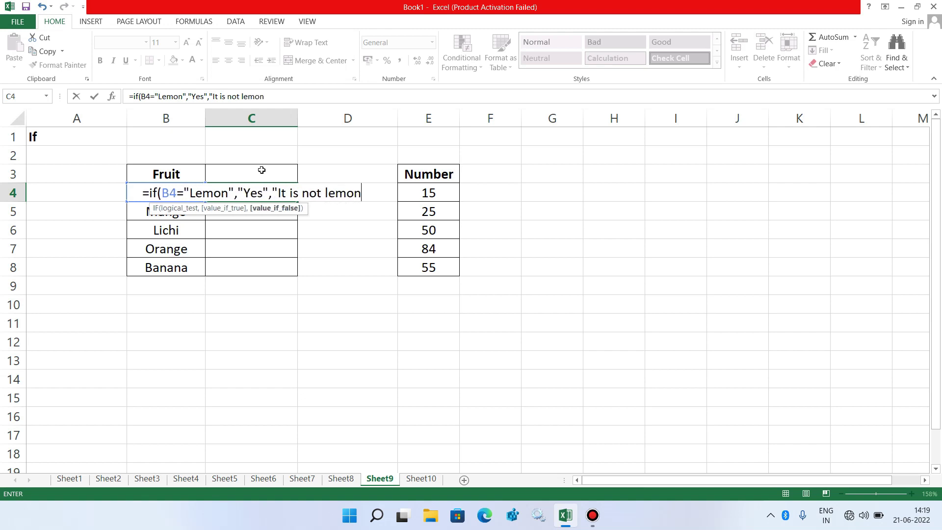
{"action": "type", "text": "\""}
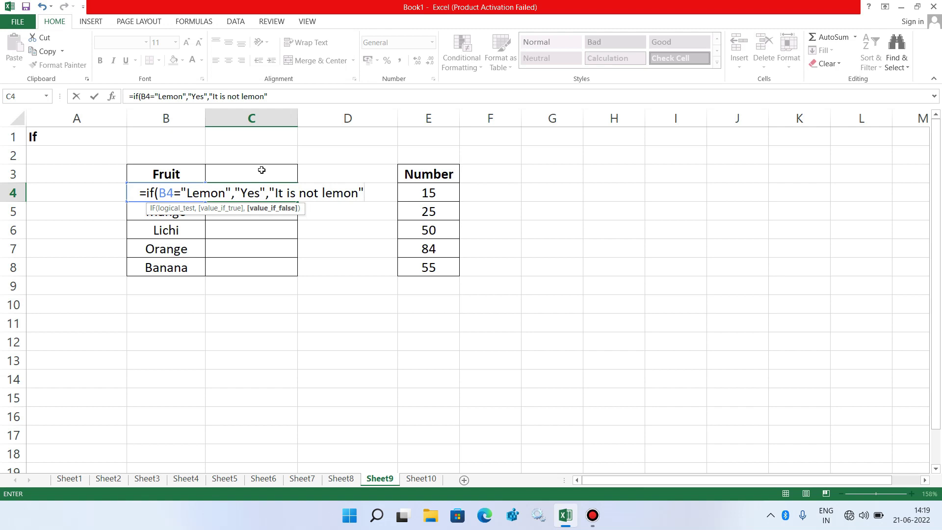
{"action": "type", "text": ")"}
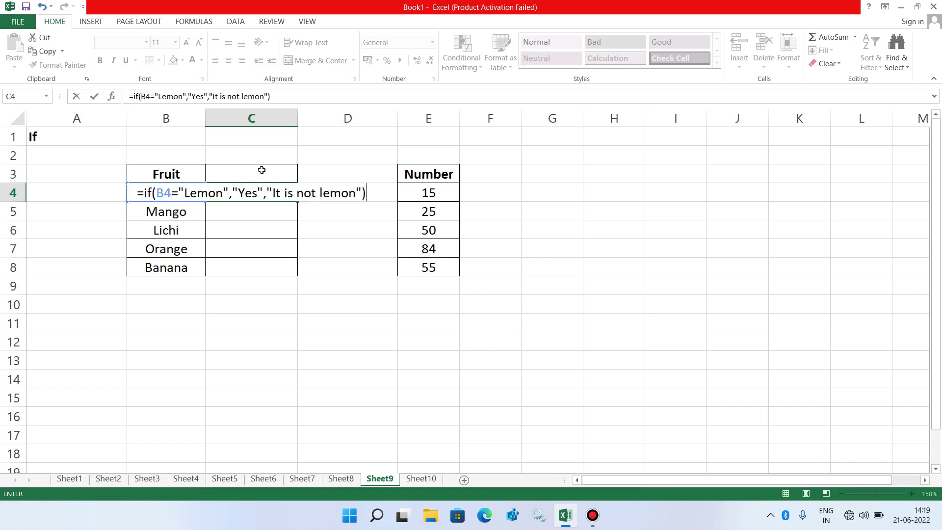
- Commit the C4 formula, widen column C to fit the text, and reselect C4
{"action": "key", "text": "Return"}
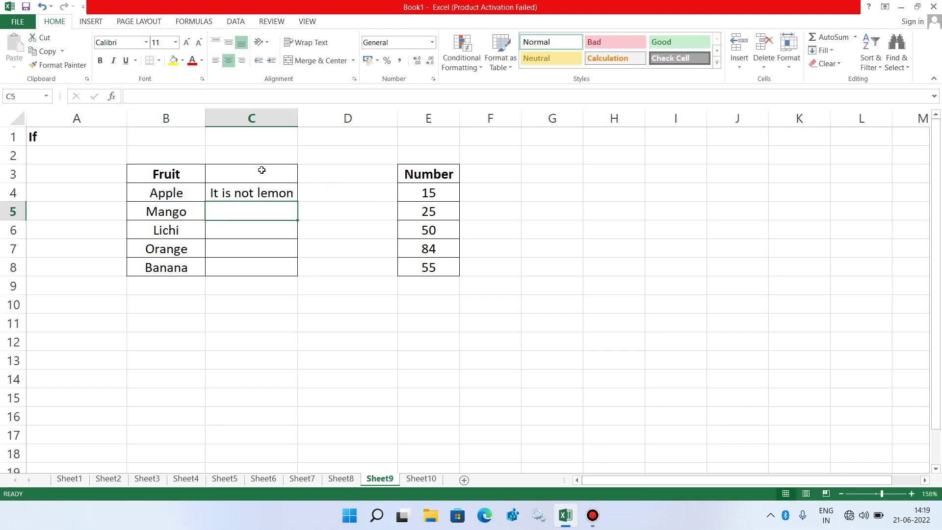
{"action": "left_click_drag", "start_coordinate": [297, 119], "coordinate": [311, 119]}
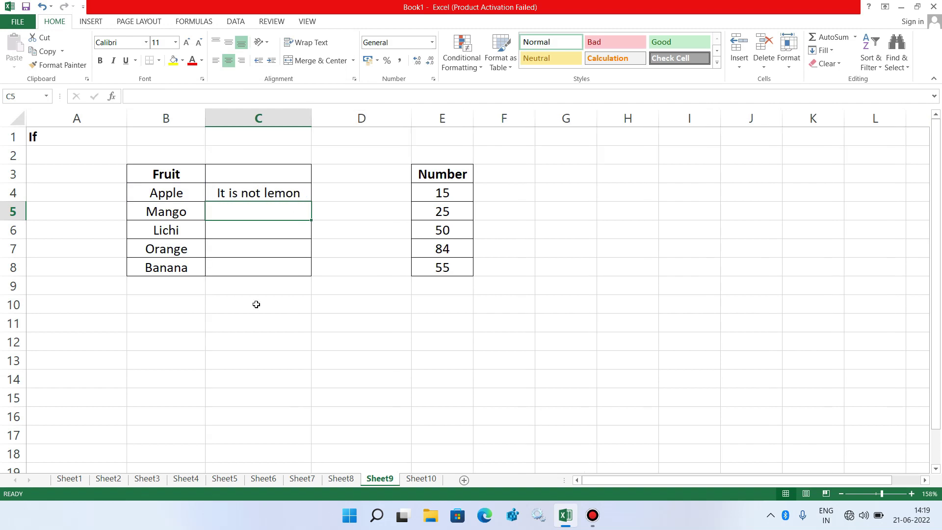
{"action": "left_click", "coordinate": [247, 195]}
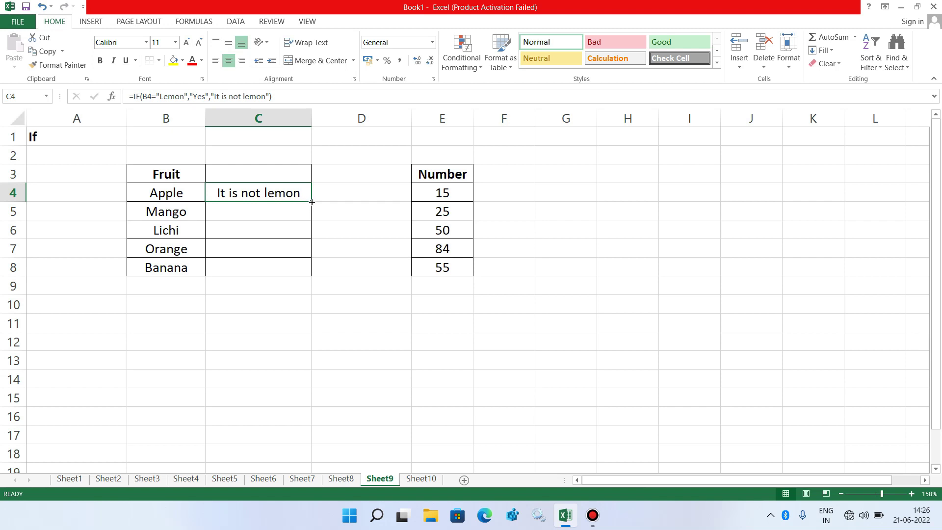
- Fill the C4 formula down through C8 so Apple to Banana all show a result
{"action": "left_click_drag", "start_coordinate": [312, 201], "coordinate": [312, 202]}
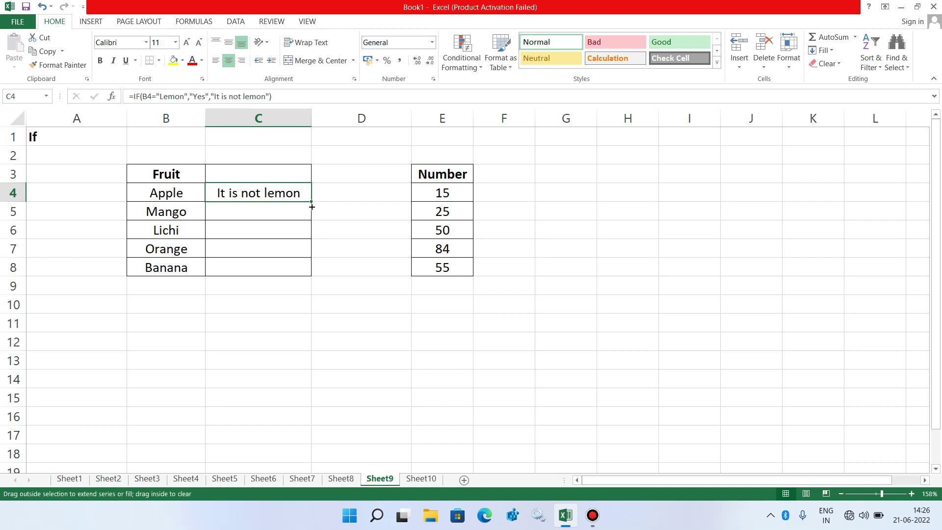
{"action": "left_click_drag", "start_coordinate": [312, 202], "coordinate": [313, 275]}
{"action": "left_click", "coordinate": [269, 313]}
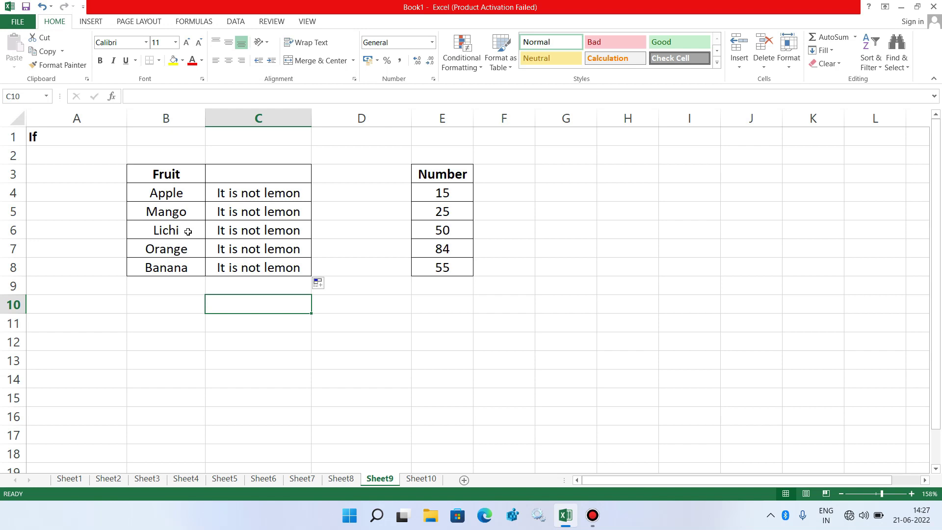
- Change the fruit name in B6 from Lichi to Lemon
{"action": "double_click", "coordinate": [188, 232]}
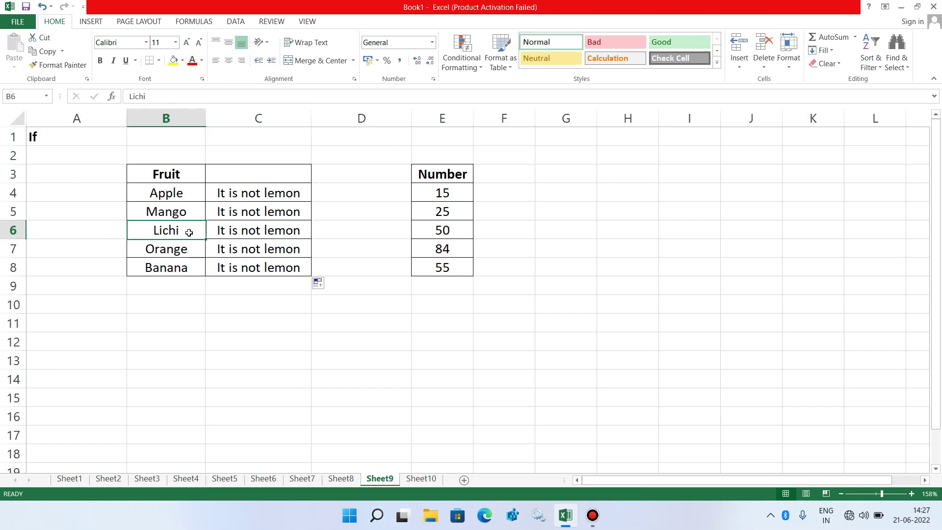
{"action": "key", "text": "BackSpace"}
{"action": "key", "text": "BackSpace"}
{"action": "key", "text": "BackSpace"}
{"action": "key", "text": "BackSpace"}
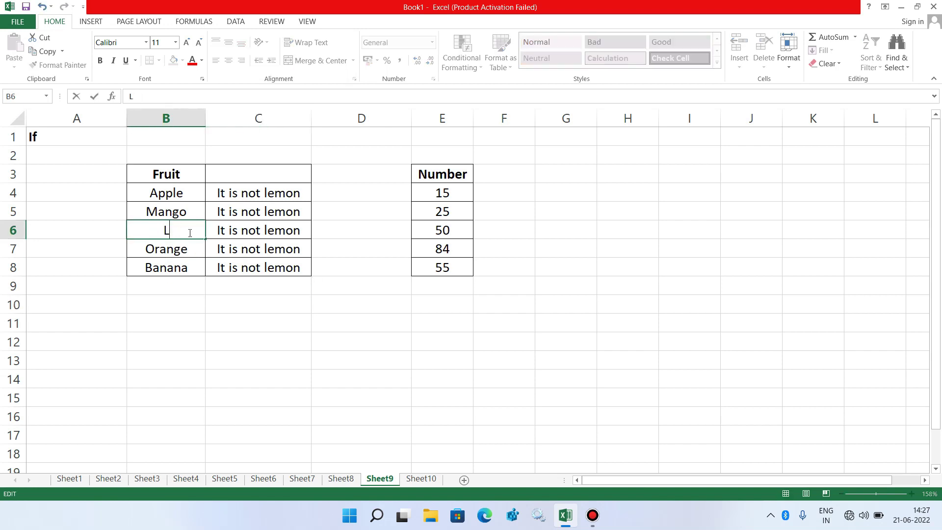
{"action": "type", "text": "emon"}
{"action": "left_click", "coordinate": [239, 302]}
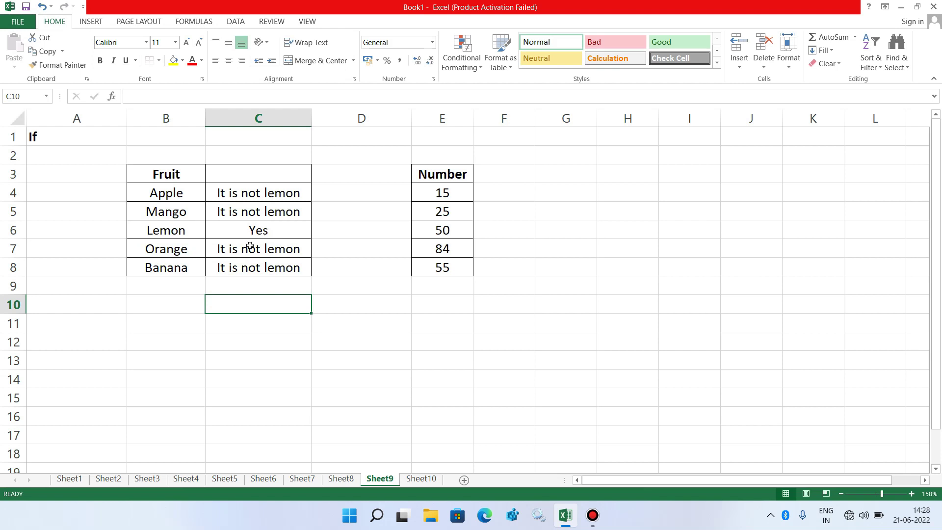
- Check that C6 now shows Yes for Lemon, then look at the first Number value
{"action": "left_click", "coordinate": [194, 232]}
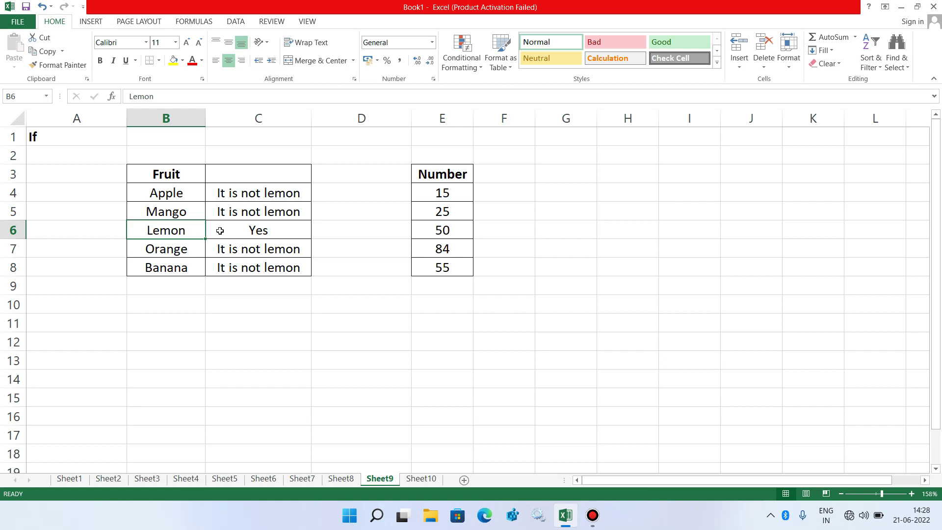
{"action": "left_click", "coordinate": [220, 231]}
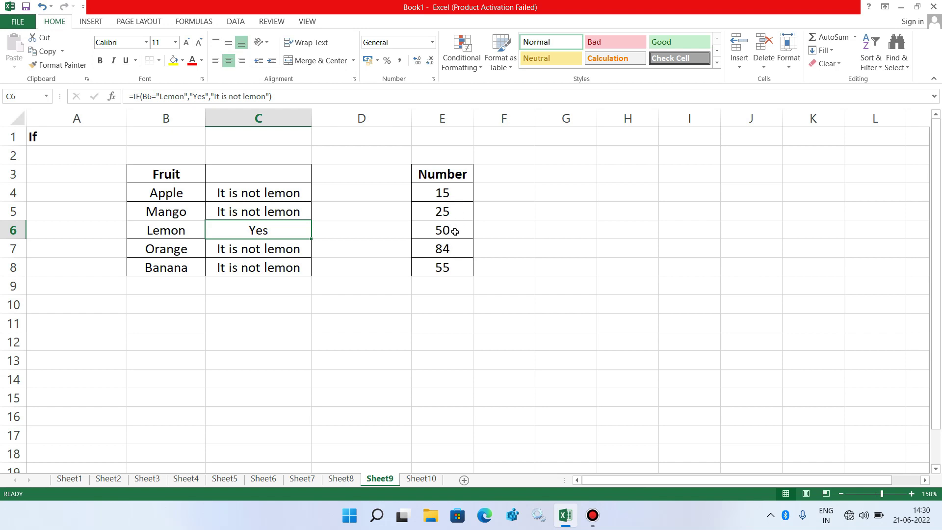
{"action": "left_click", "coordinate": [420, 193]}
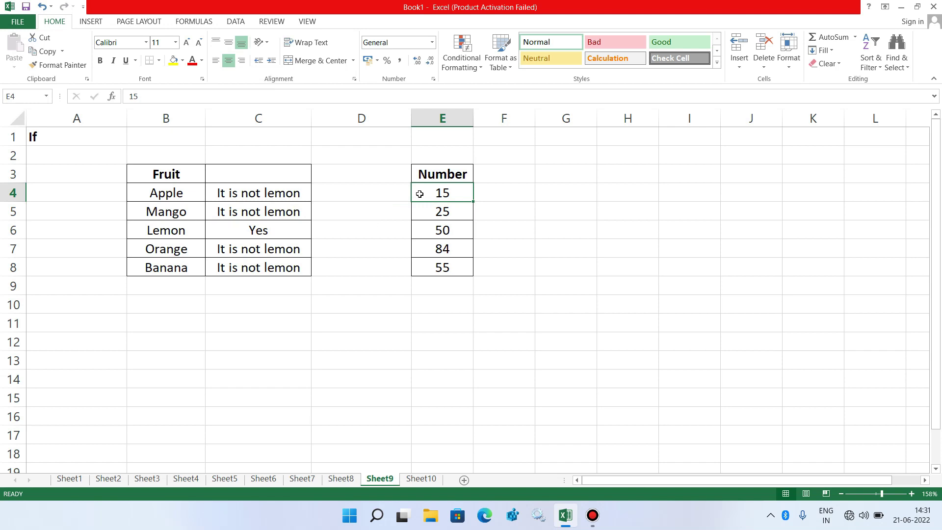
- Enter =IF(E4>30,E4*10,0) in F4, which displays 0 for the value 15
{"action": "left_click", "coordinate": [493, 194]}
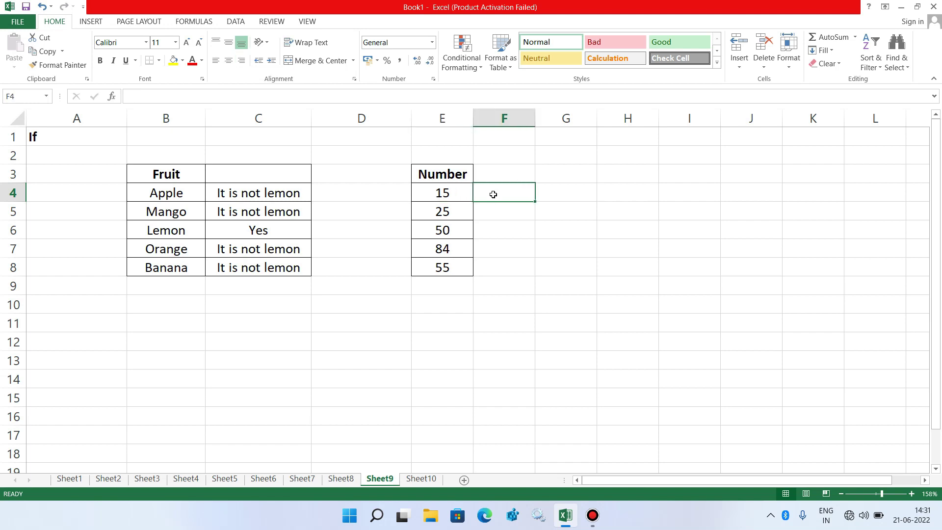
{"action": "type", "text": "="}
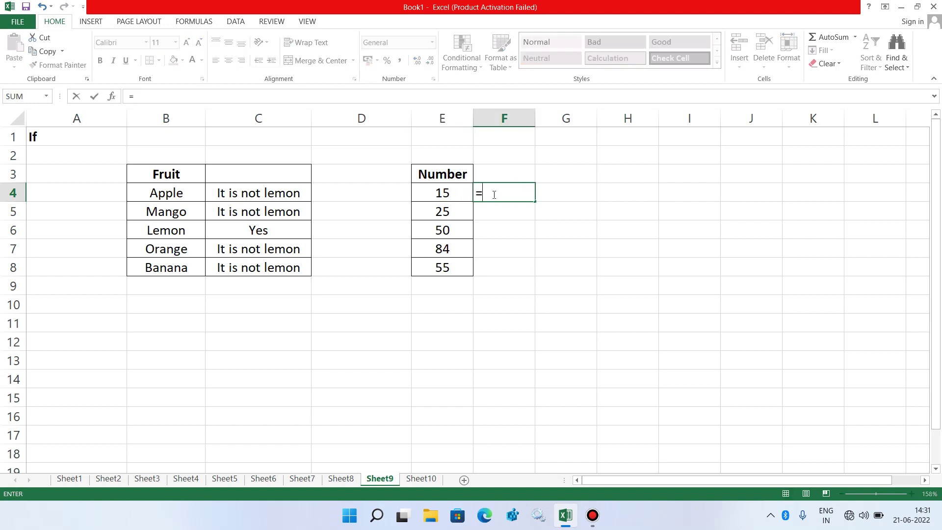
{"action": "type", "text": "if"}
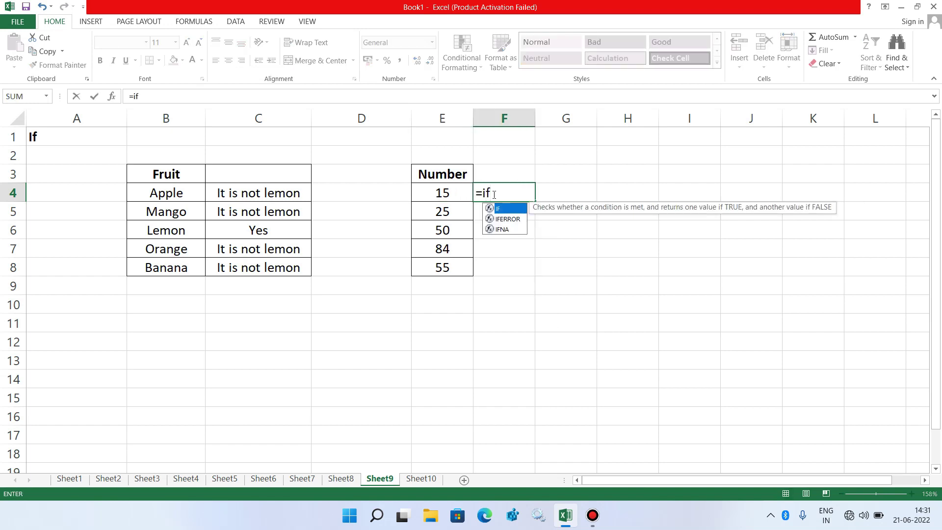
{"action": "type", "text": "("}
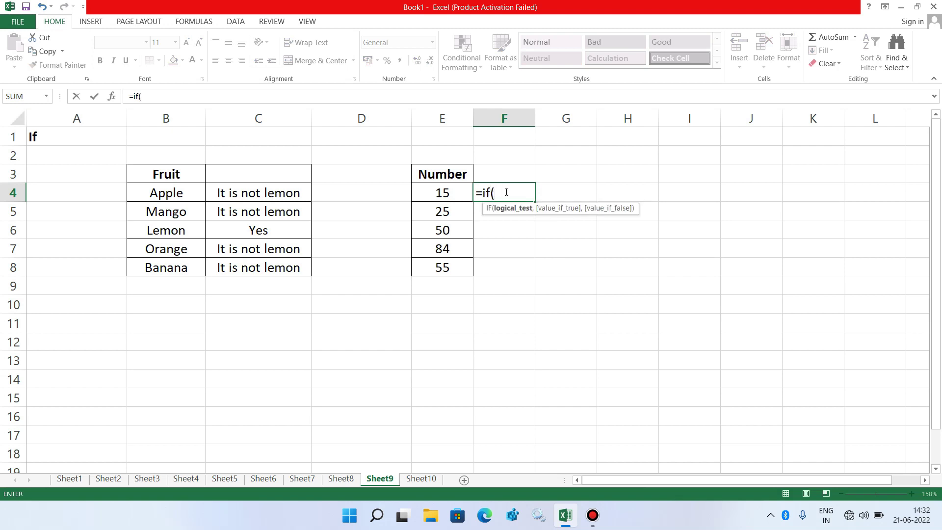
{"action": "left_click", "coordinate": [459, 194]}
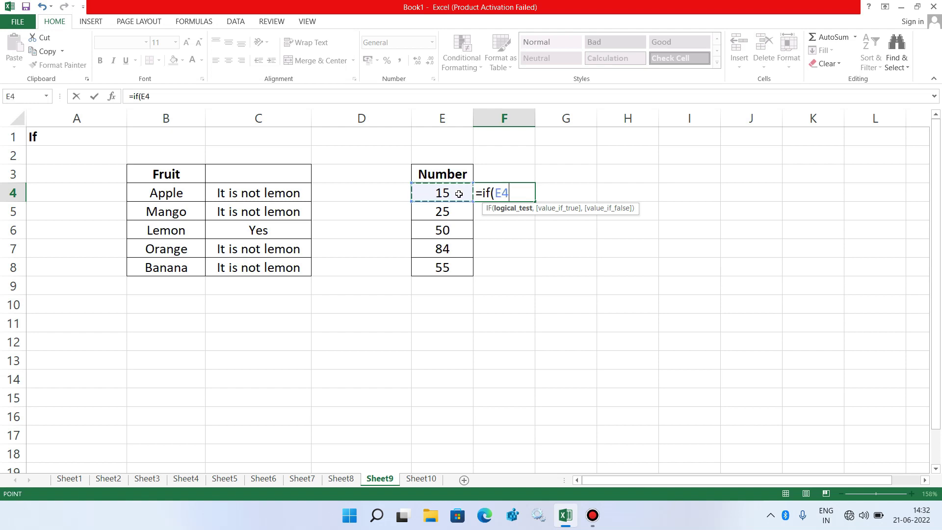
{"action": "type", "text": ">"}
{"action": "type", "text": "30"}
{"action": "type", "text": ","}
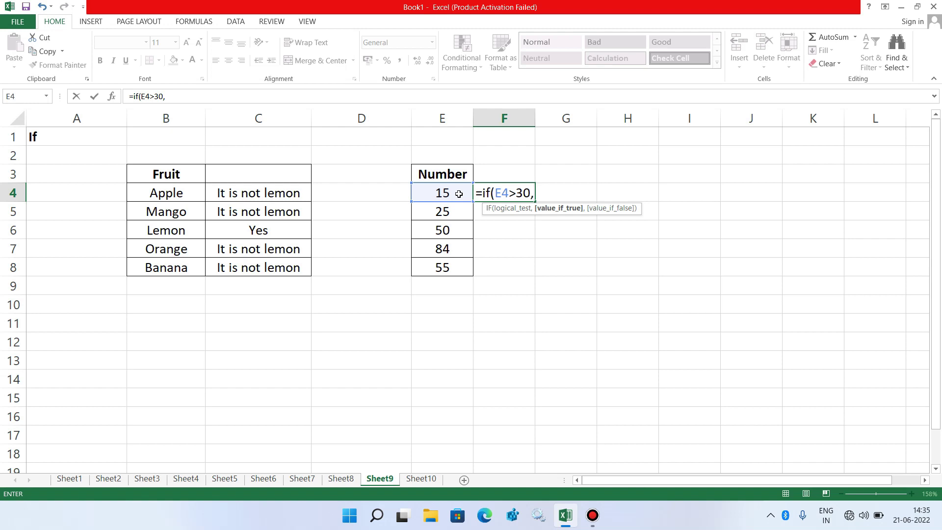
{"action": "type", "text": "E4"}
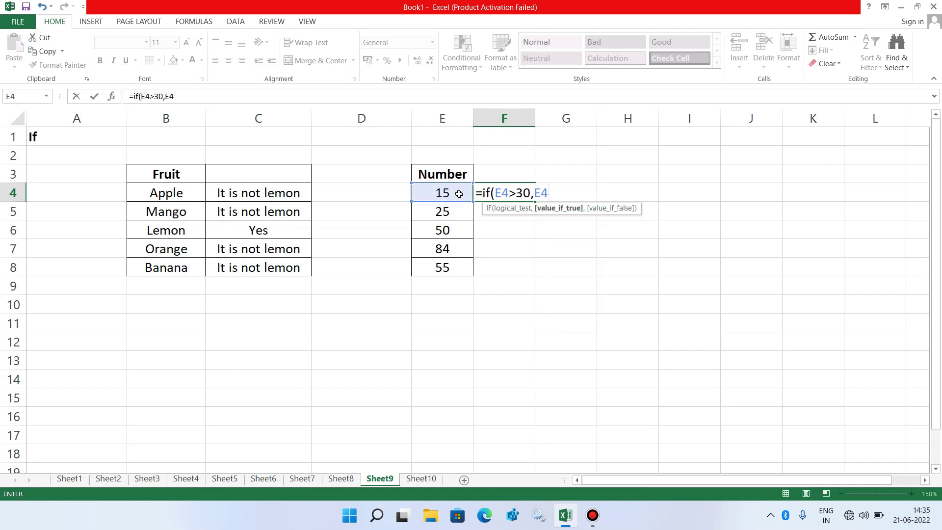
{"action": "type", "text": "*"}
{"action": "type", "text": "10"}
{"action": "type", "text": ","}
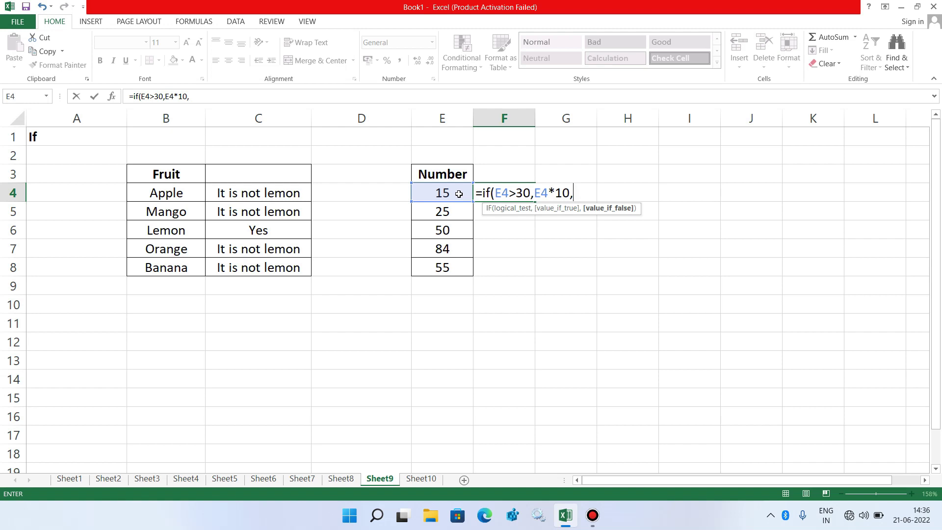
{"action": "type", "text": "0"}
{"action": "type", "text": ")"}
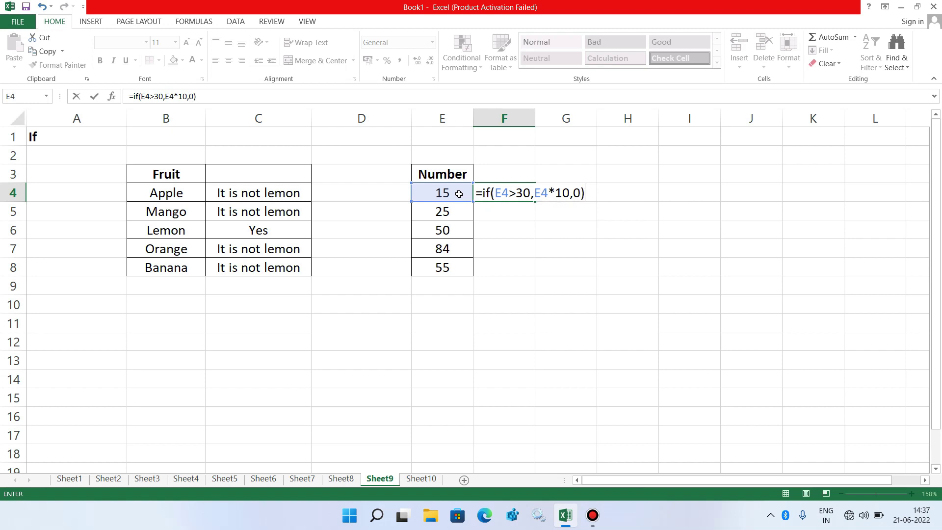
{"action": "key", "text": "Return"}
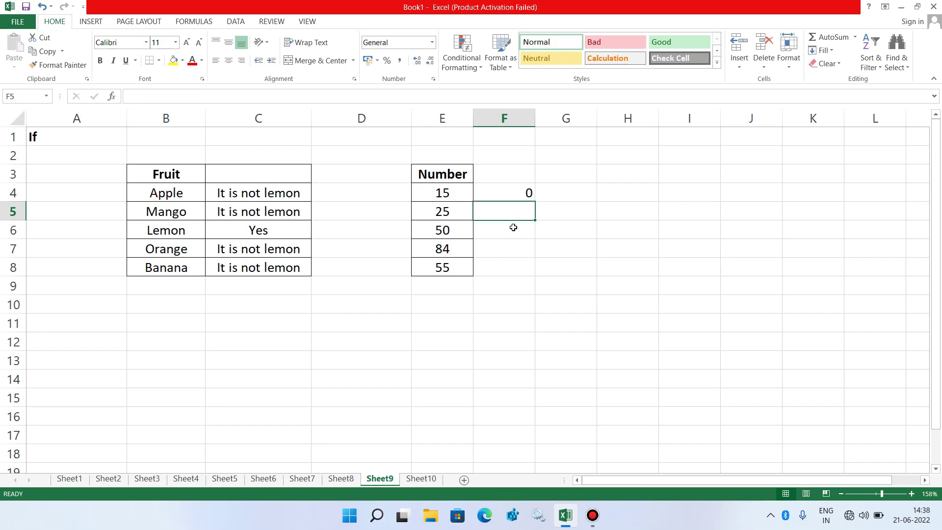
- Fill F4's formula down to F8 (0, 0, 500, 840, 550) and verify F6 against E6's 50
{"action": "left_click", "coordinate": [493, 191]}
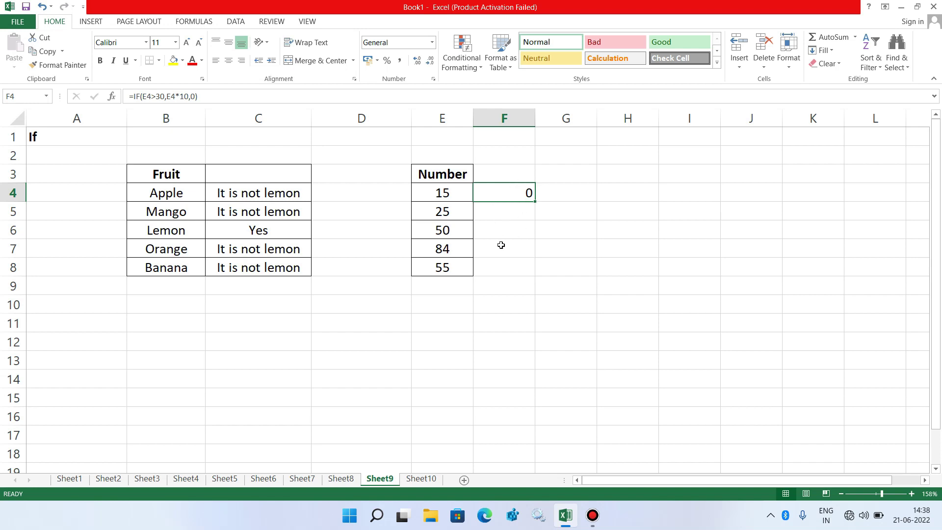
{"action": "left_click_drag", "start_coordinate": [535, 201], "coordinate": [538, 274]}
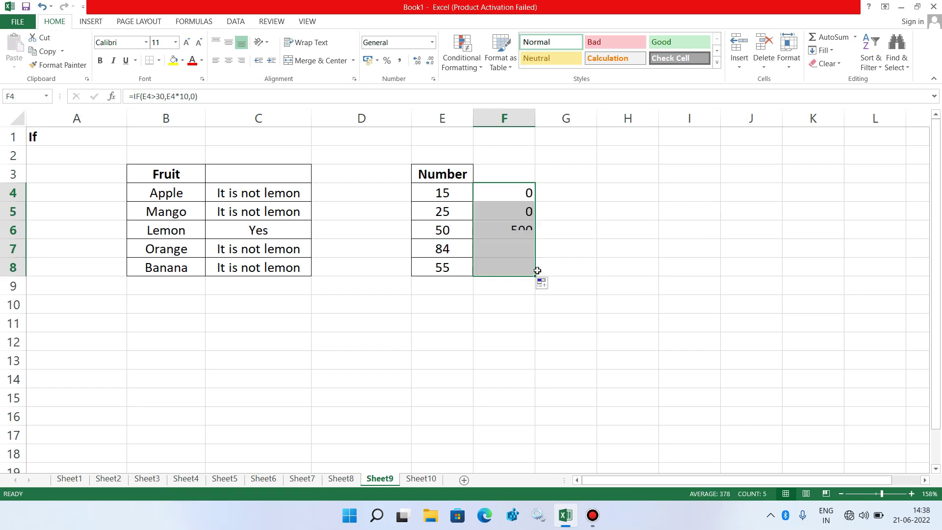
{"action": "left_click", "coordinate": [511, 315]}
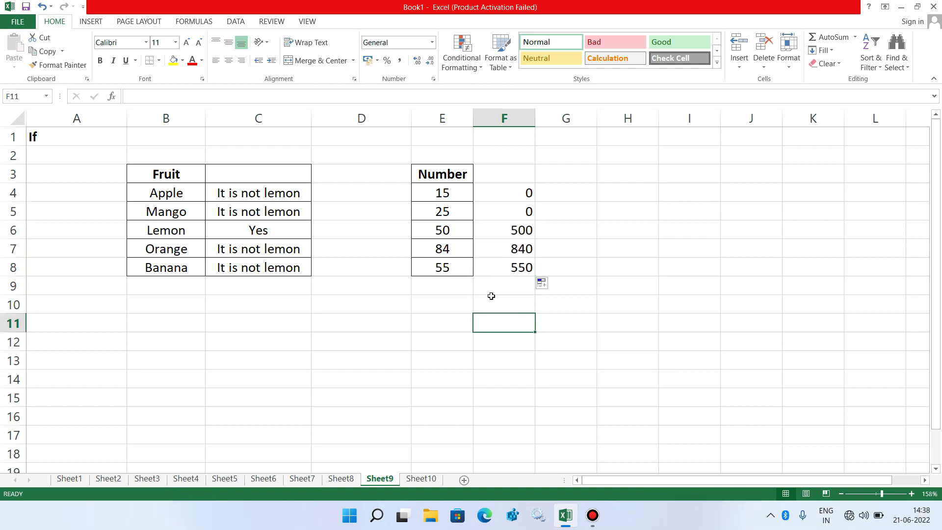
{"action": "left_click", "coordinate": [493, 232]}
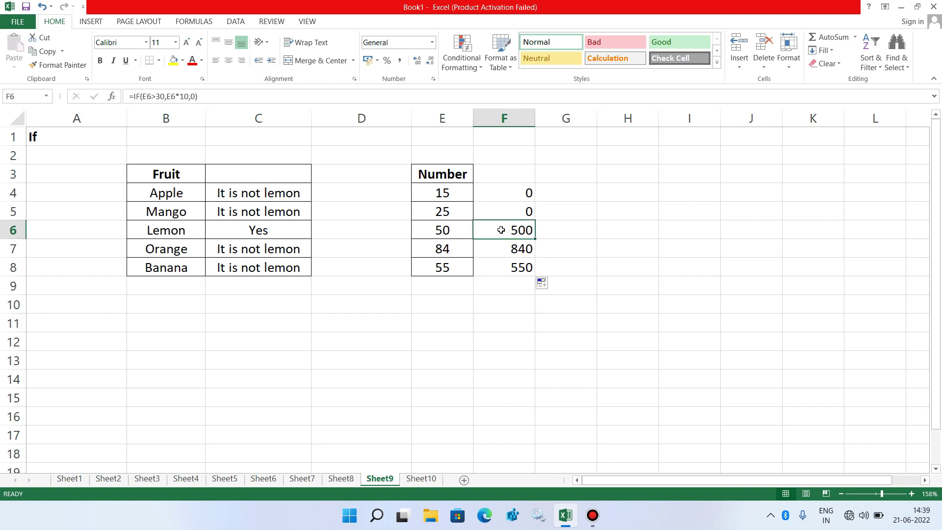
{"action": "left_click", "coordinate": [469, 234]}
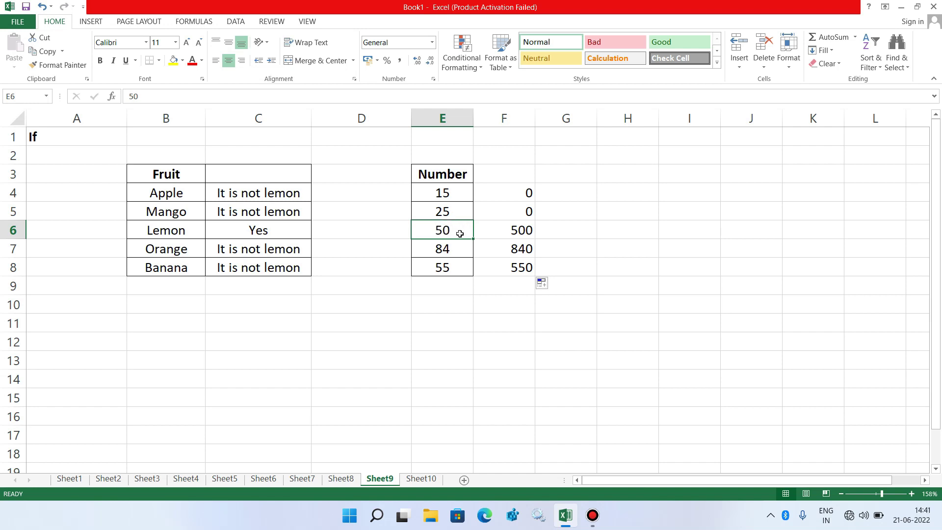
{"action": "left_click", "coordinate": [491, 232]}
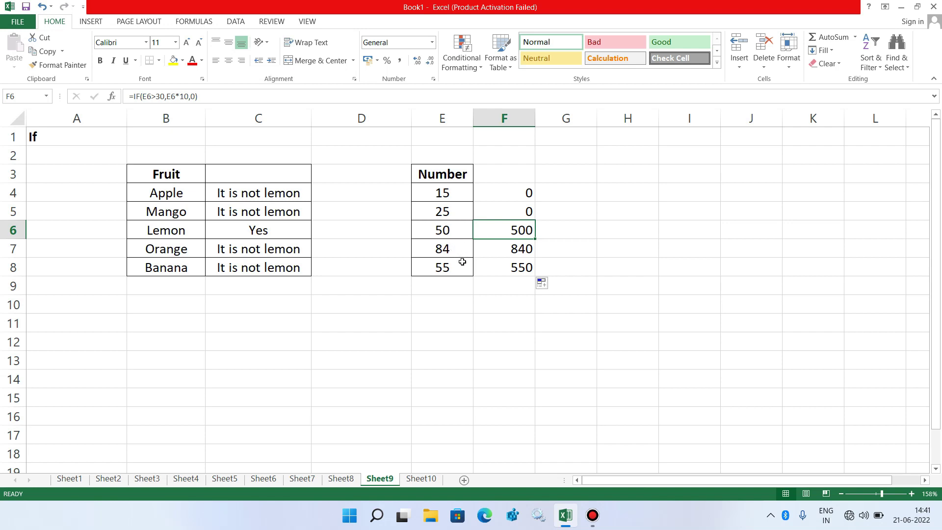
{"action": "left_click", "coordinate": [489, 301]}
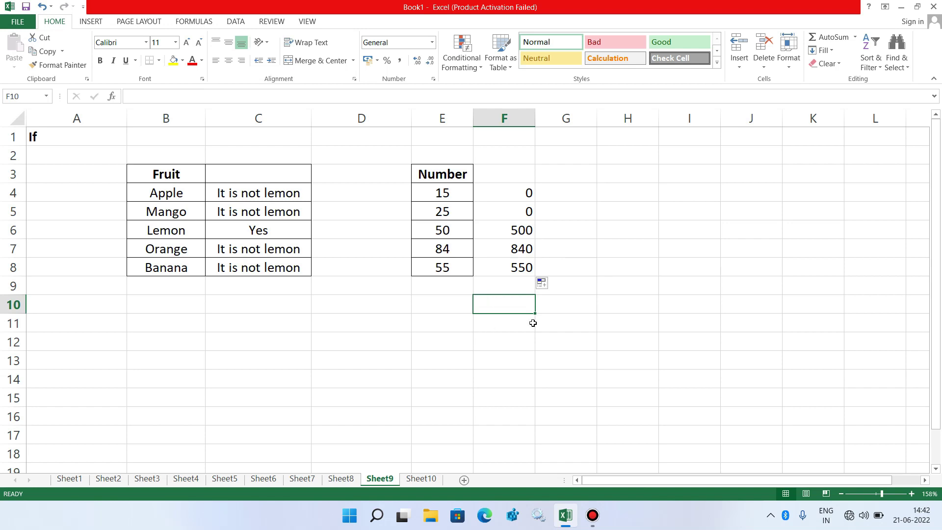